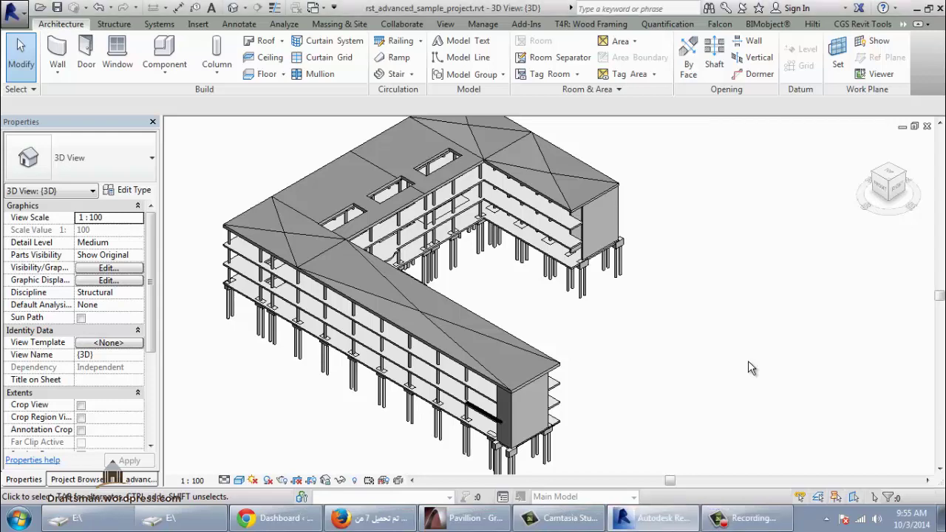
Open the North building elevation from the Project Browser and zoom out
left_click(120, 482)
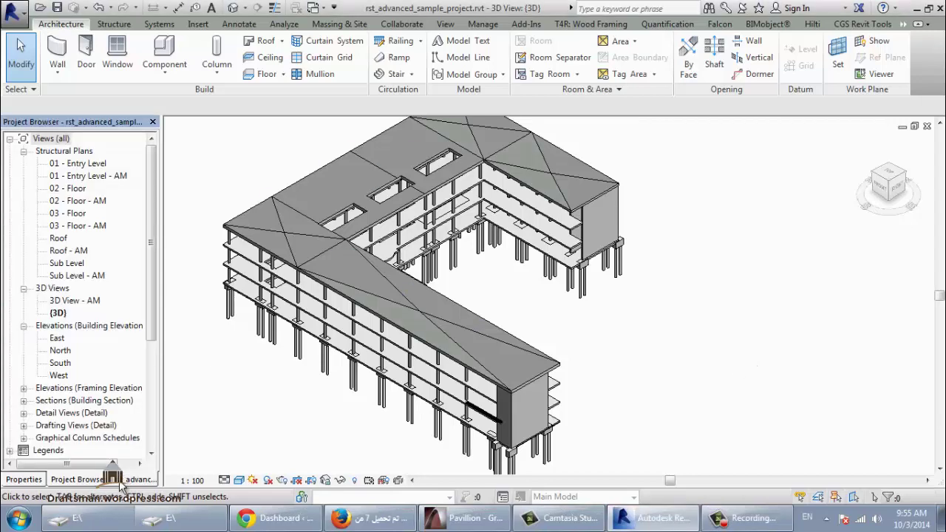
double_click(59, 350)
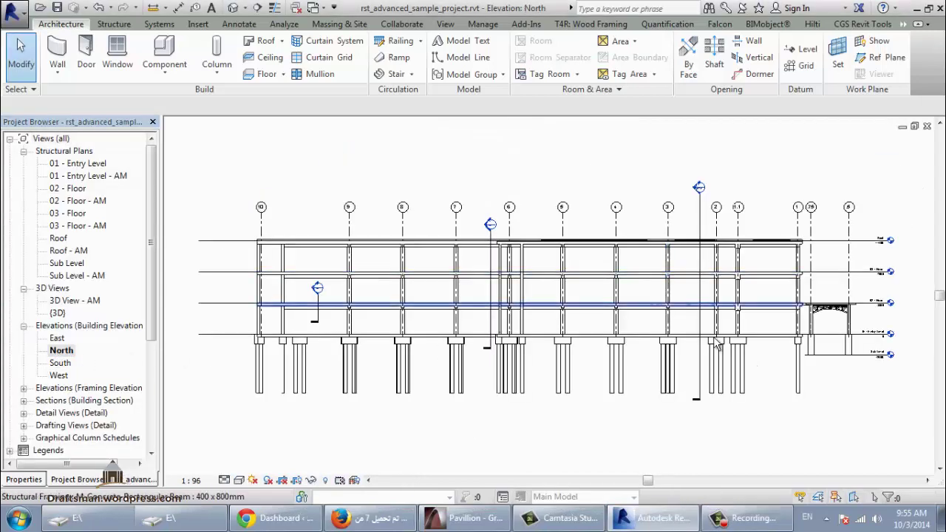
scroll(684, 419, "down", 2)
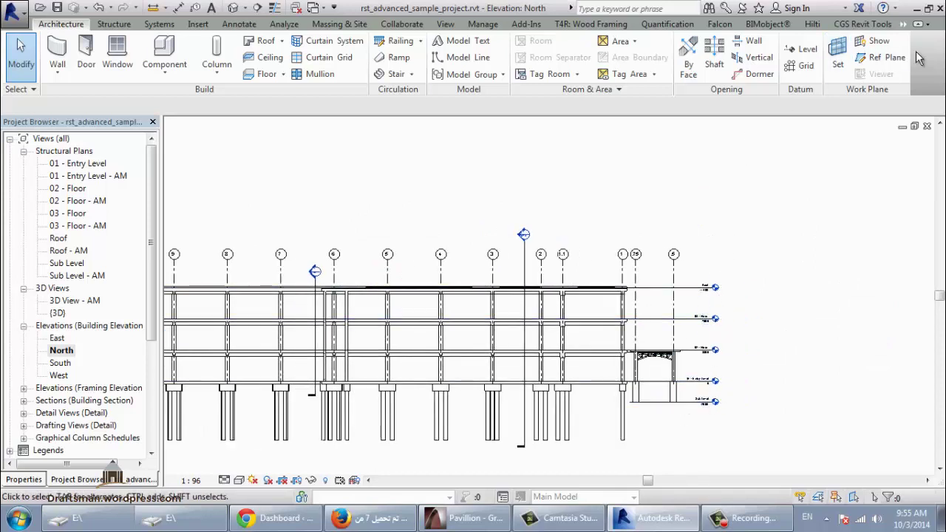
Show the Revit Extensions tab and expand its Modeling tools list
left_click(904, 26)
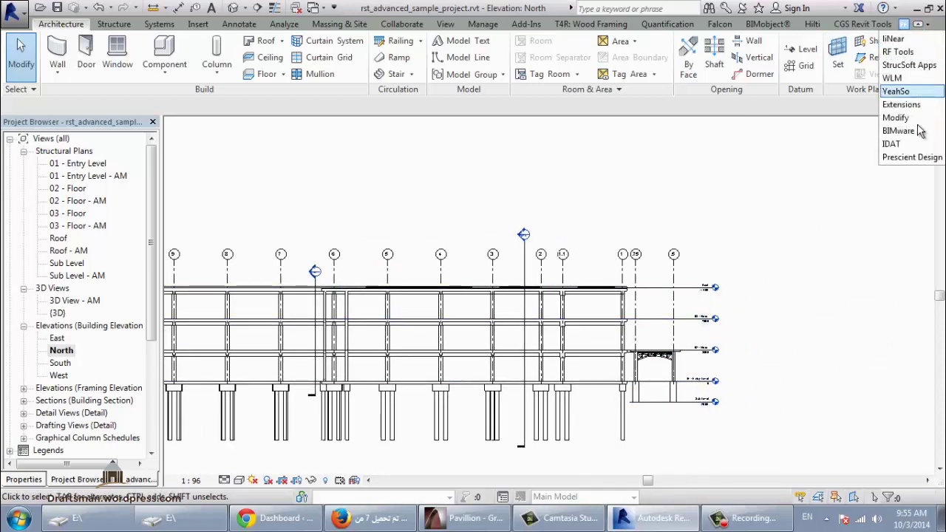
left_click(902, 107)
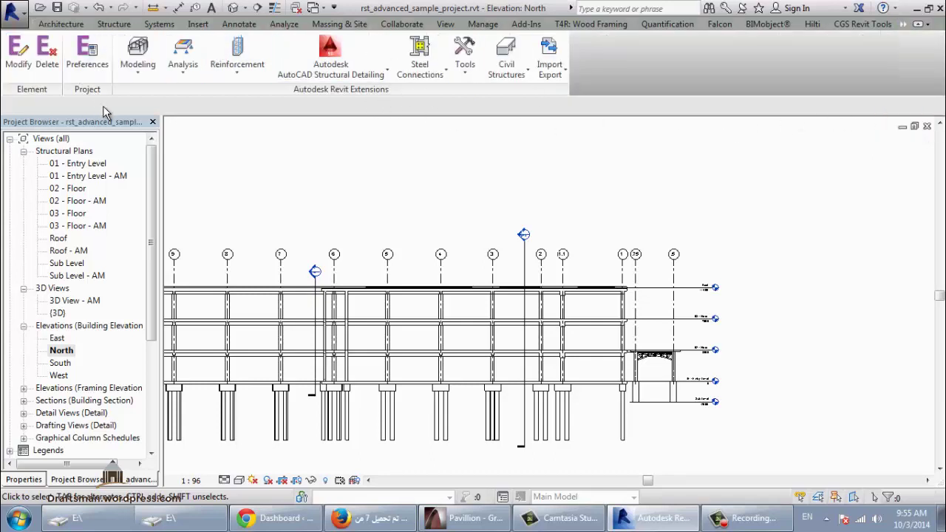
left_click(138, 59)
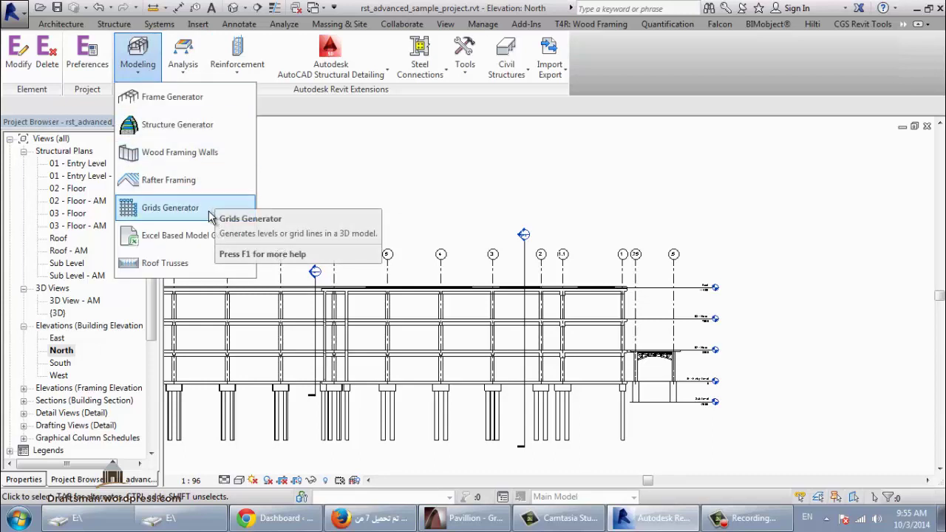
In Grids Generator, add a level named '04 floor' at elevation 9000
left_click(170, 208)
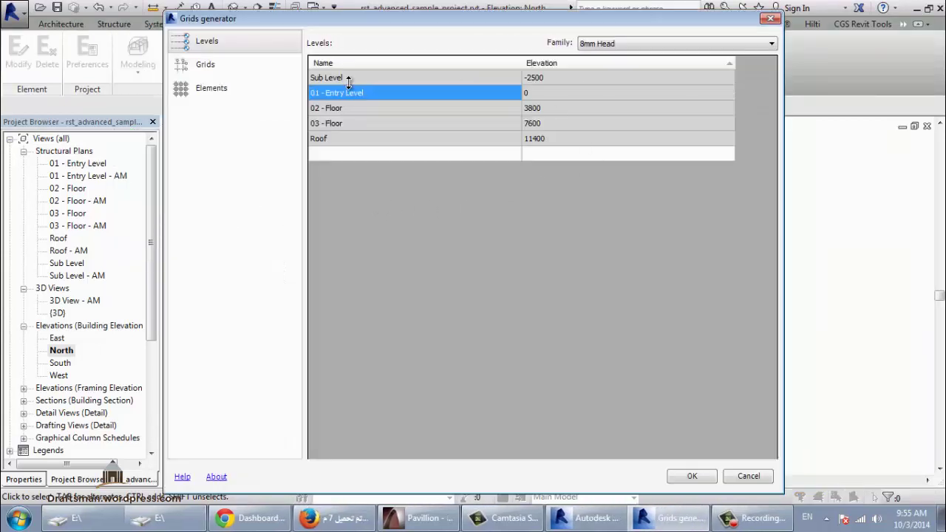
left_click(377, 77)
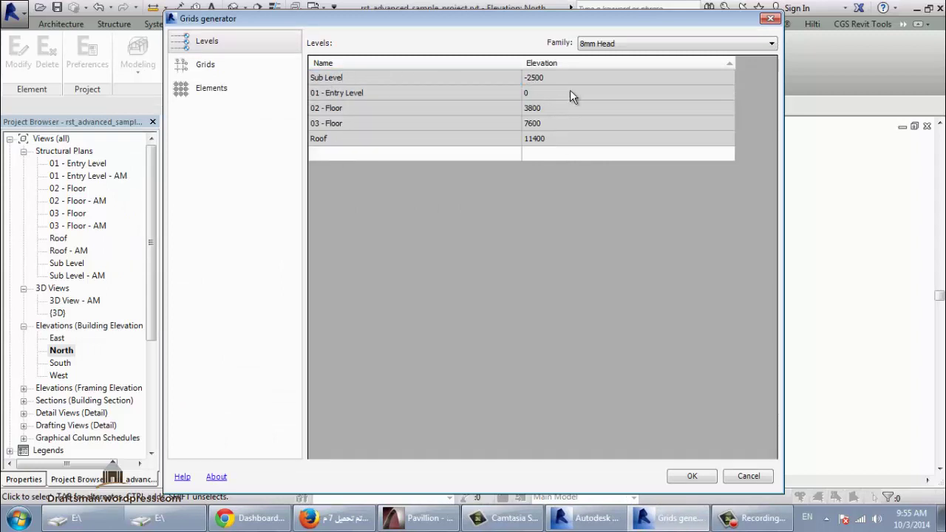
left_click(402, 157)
type("04 ")
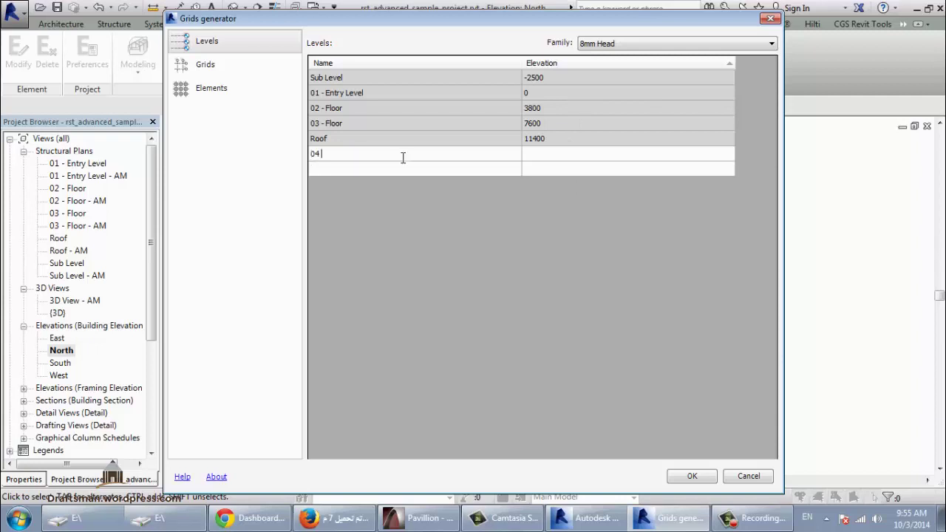
type("floor")
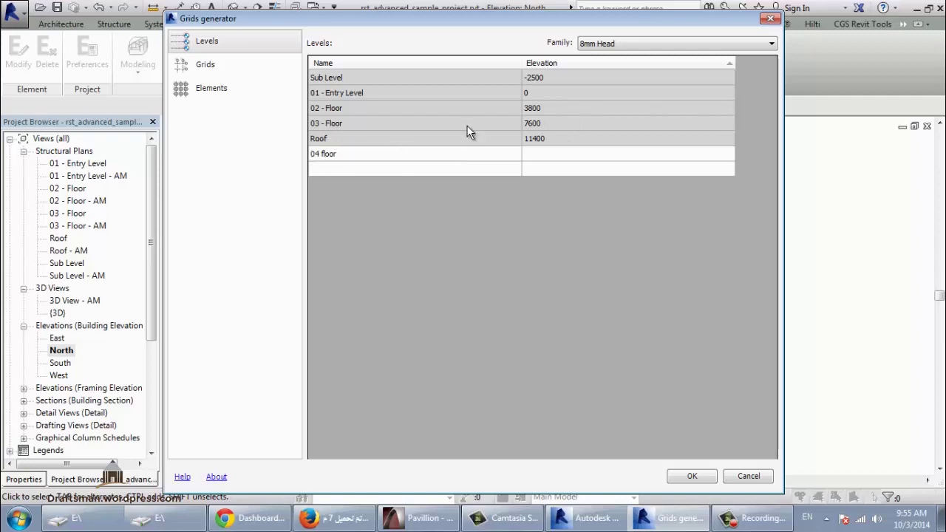
left_click(569, 149)
left_click(569, 149)
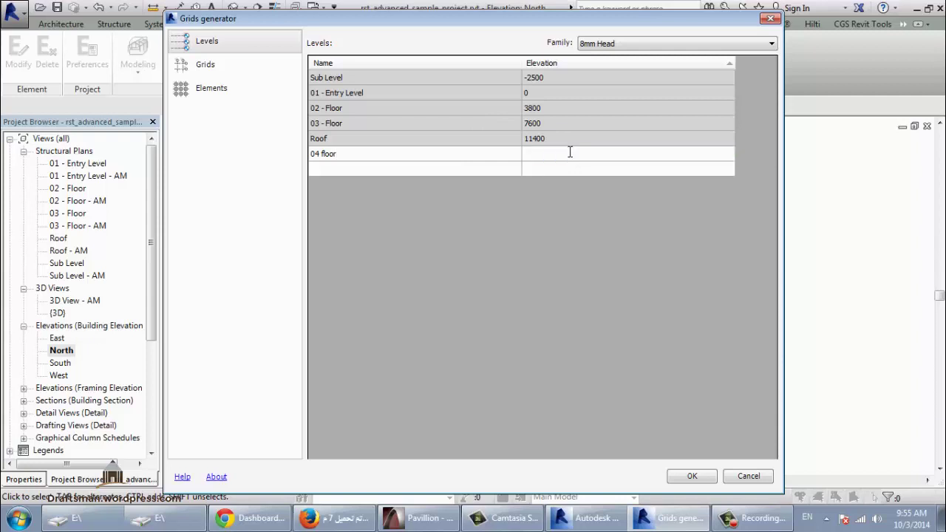
type("9000")
key("Return")
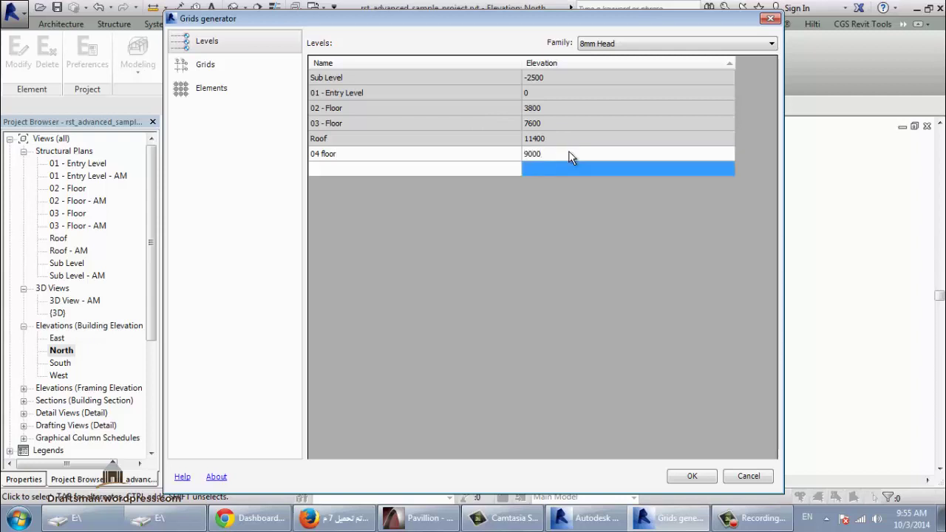
Add level '05' at 12000 and raise the Roof elevation to 15000
left_click(434, 167)
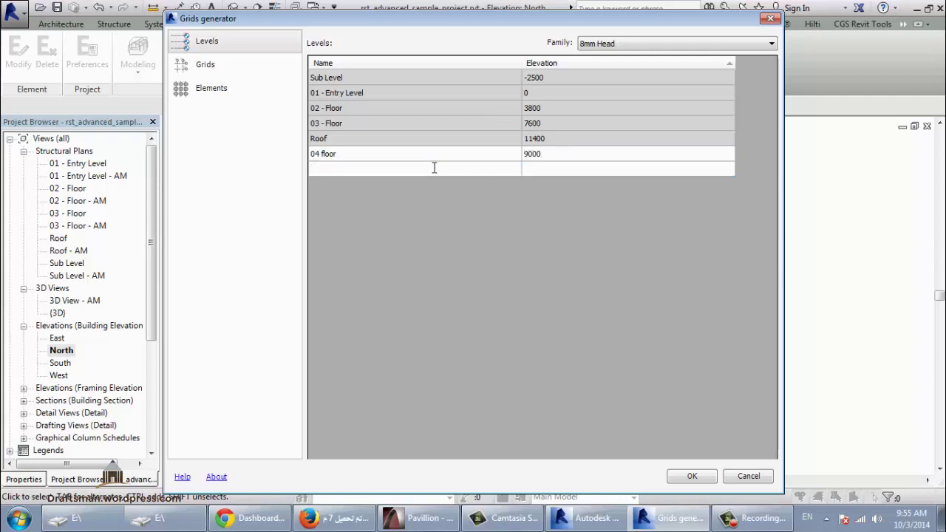
type("05")
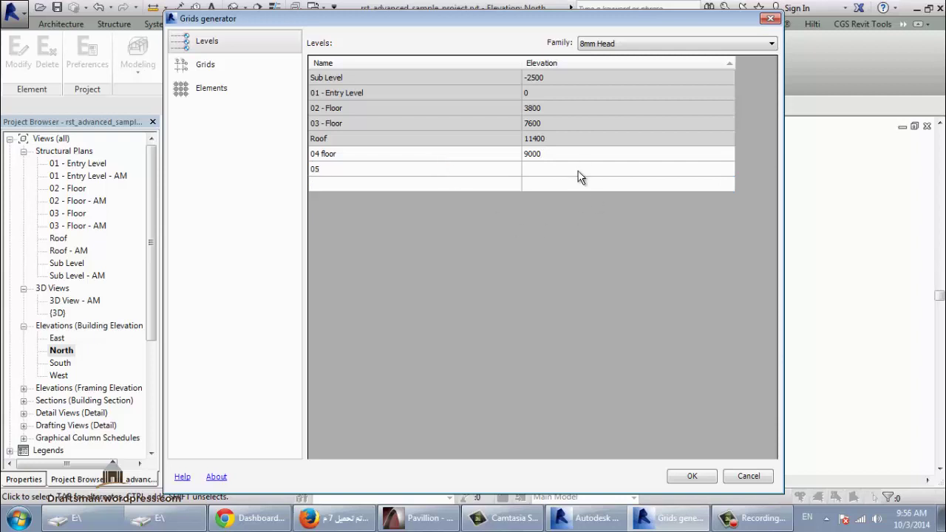
left_click(577, 169)
type("200")
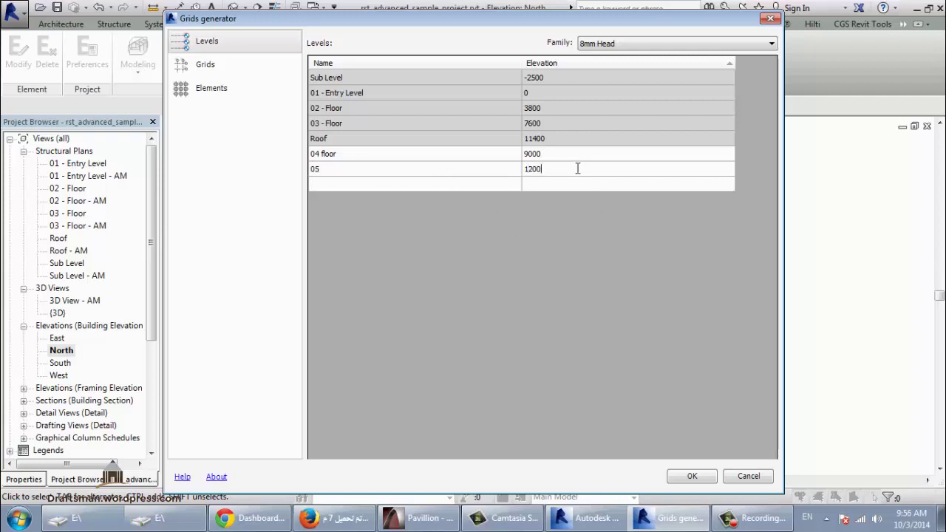
type("0")
key("BackSpace")
key("BackSpace")
key("BackSpace")
type("15000")
key("Return")
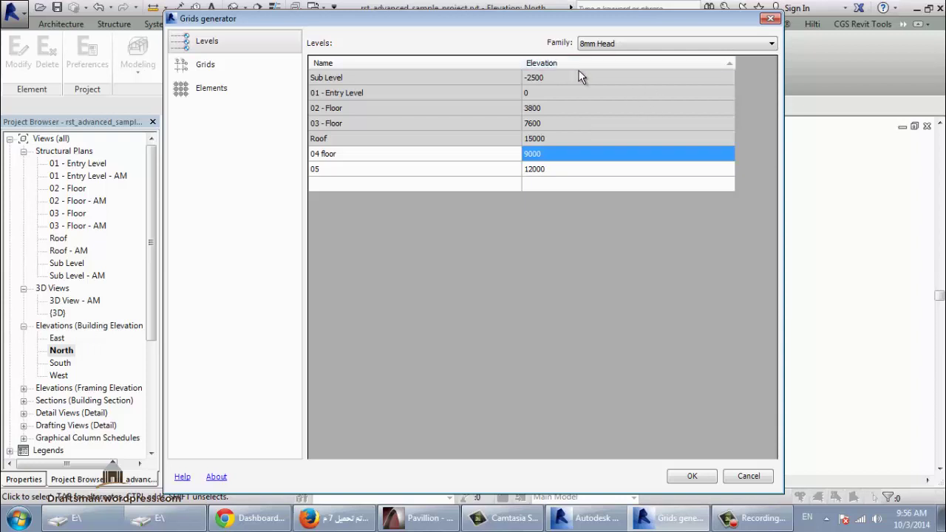
Add a level named 'basement' at elevation -4000
left_click(377, 185)
type("b")
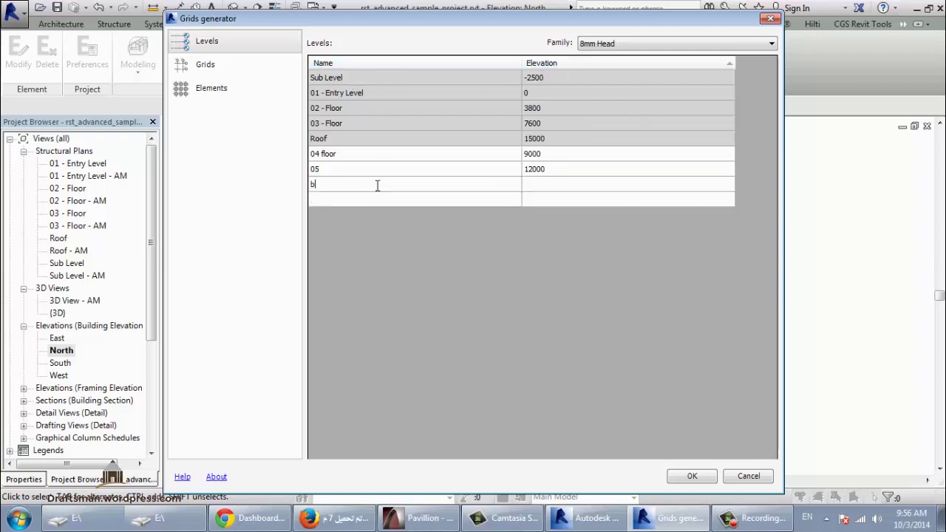
type("asement")
left_click(539, 186)
type("-4")
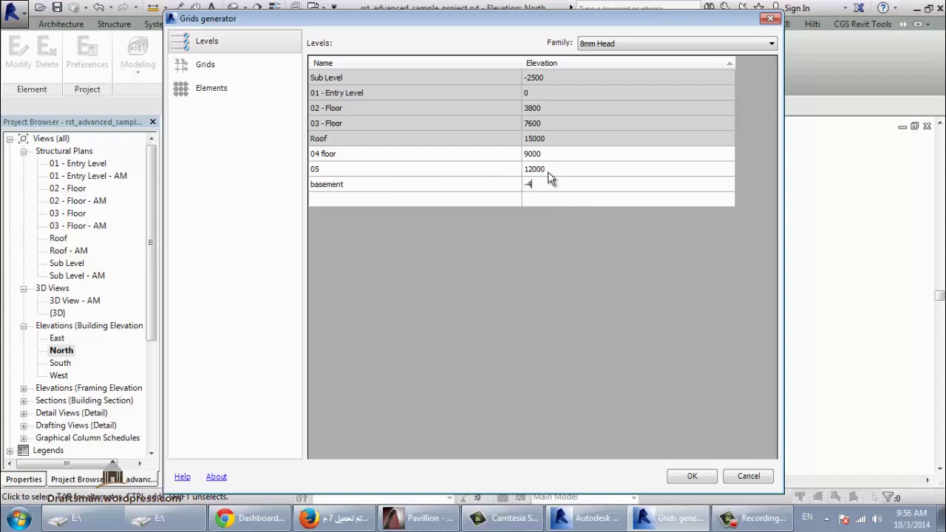
type("000")
key("Return")
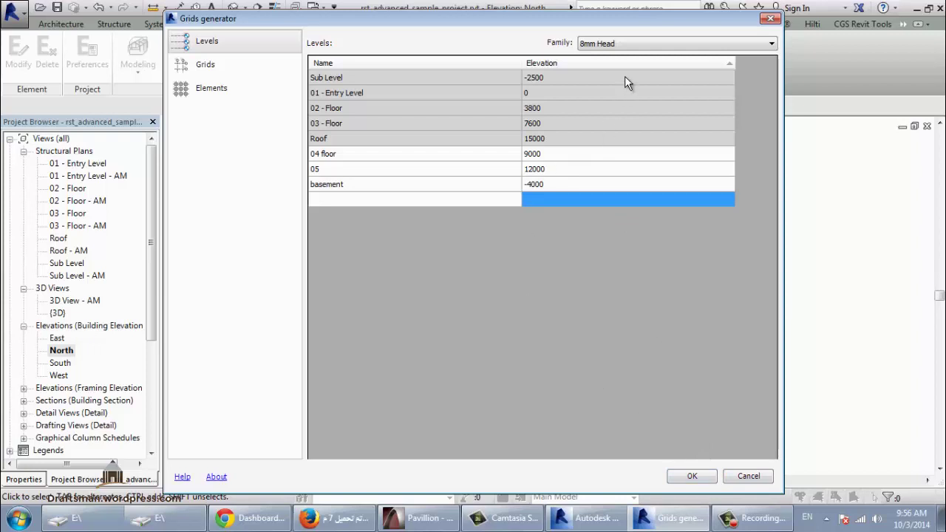
Keep 8mm Head as the level family and generate the listed levels
left_click(619, 44)
left_click(620, 45)
left_click(690, 477)
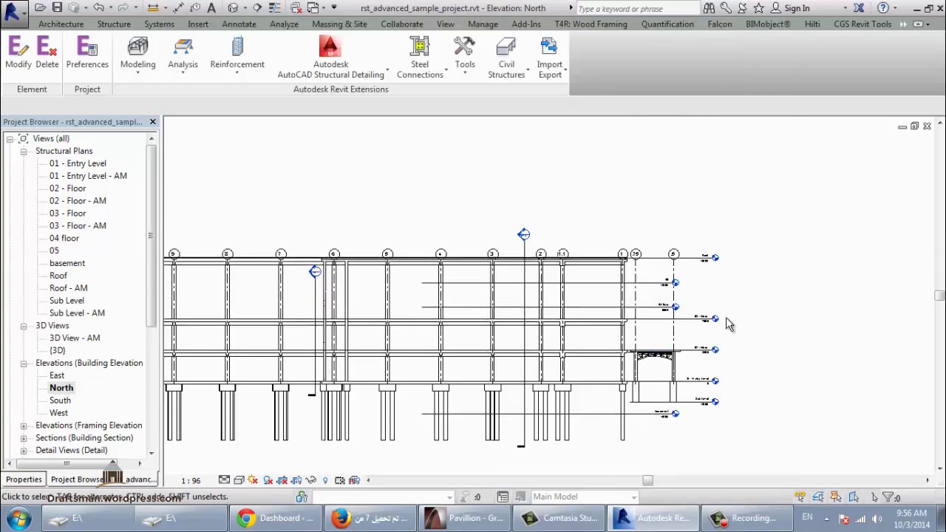
Zoom and pan the North elevation to review every level from basement up to Roof
scroll(725, 298, "up", 5)
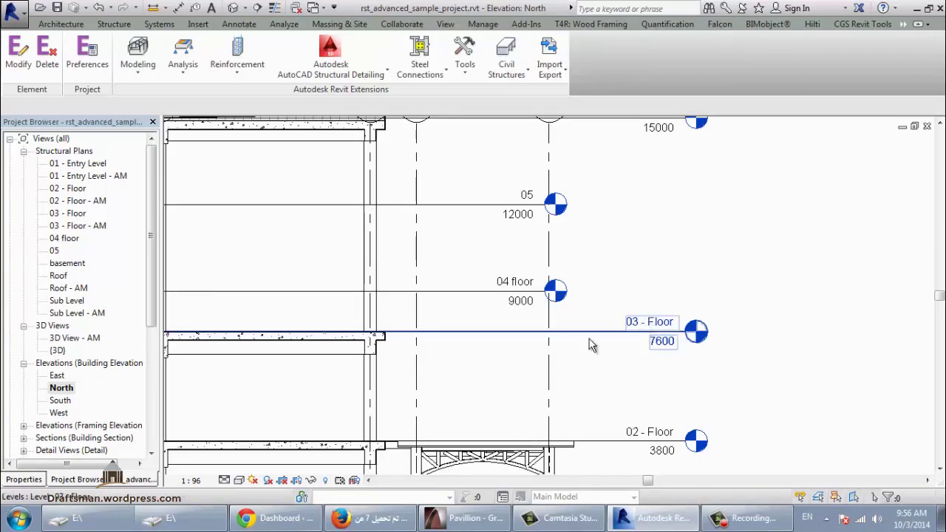
middle_click_drag(740, 227, 724, 276)
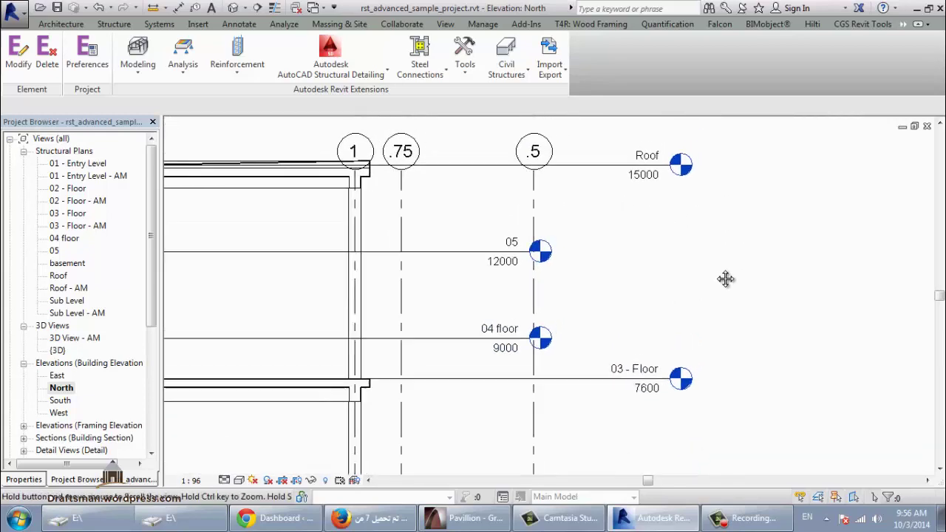
middle_click_drag(817, 409, 735, 131)
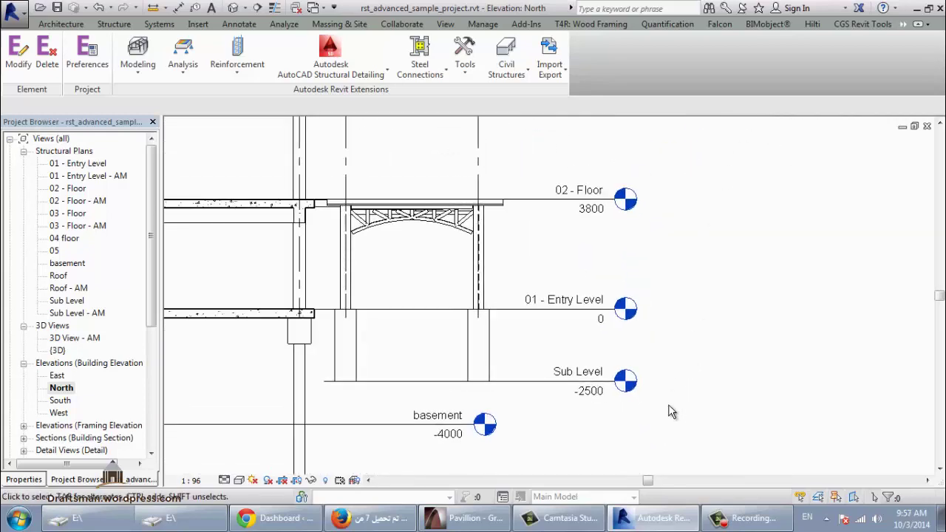
middle_click_drag(673, 412, 757, 321)
Switch to the 02 - Floor structural plan and frame the whole building
key("ctrl+Tab")
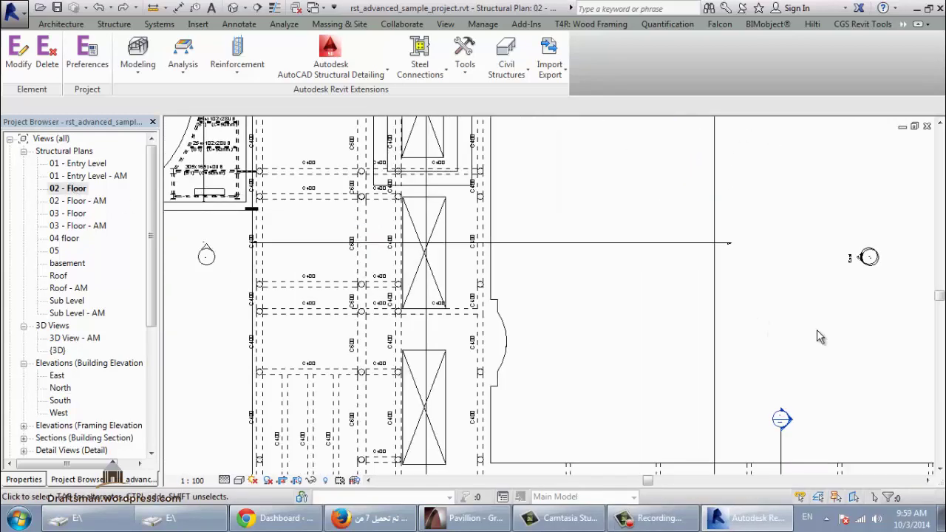
scroll(521, 264, "down", 3)
middle_click_drag(786, 299, 696, 324)
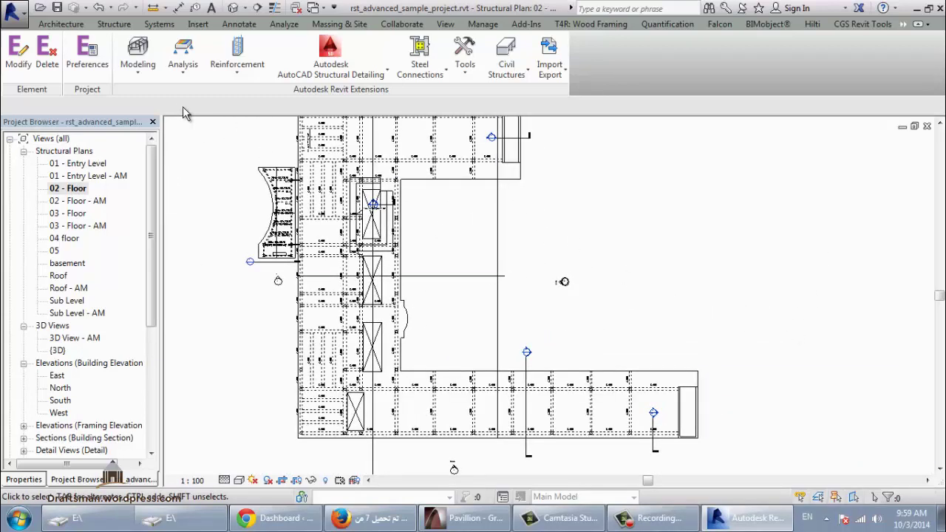
Launch Grids Generator from Extensions Modeling and go to its Grids page
left_click(131, 81)
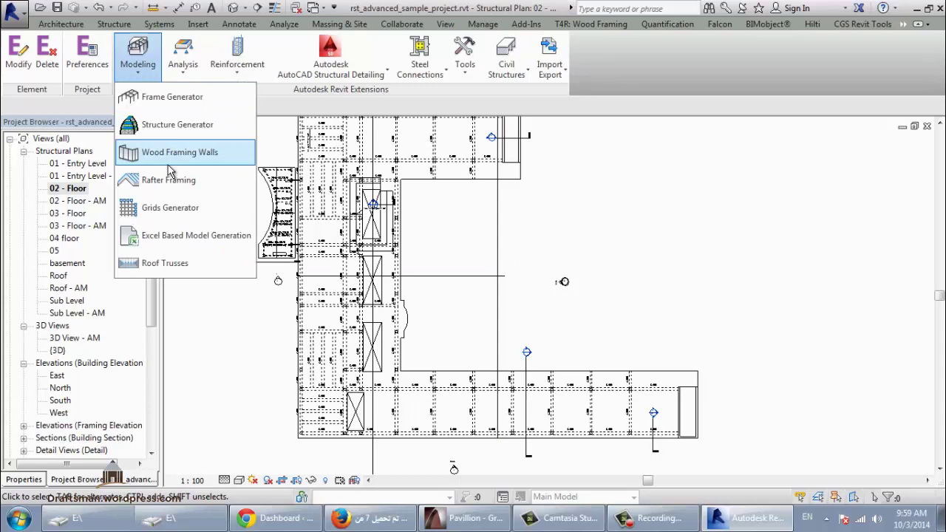
left_click(211, 207)
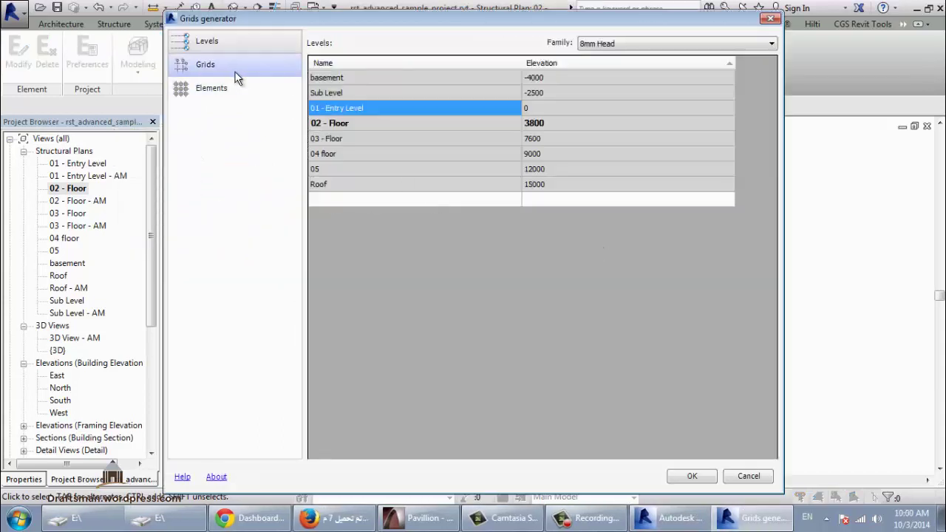
left_click(235, 72)
Enter horizontal axis spacings of 4000 ×6 and 5000 ×3
left_click(531, 69)
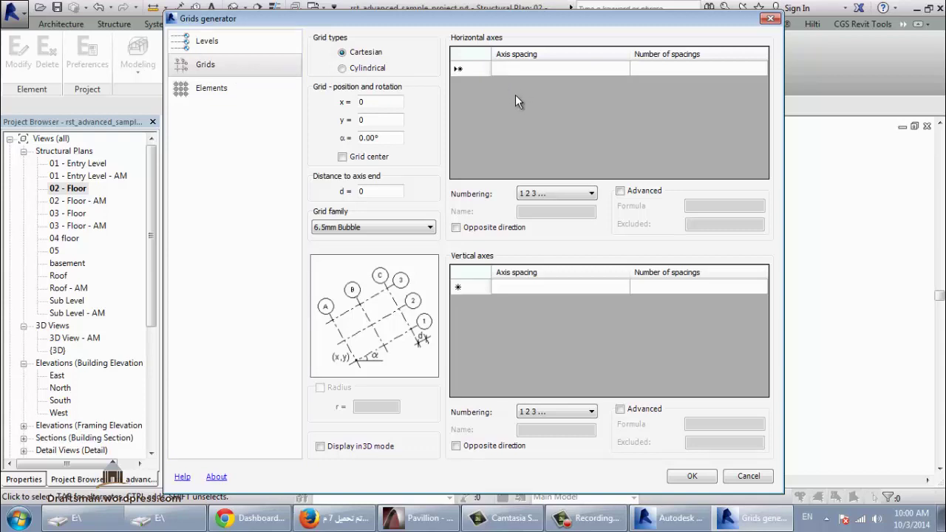
type("4000")
left_click(671, 67)
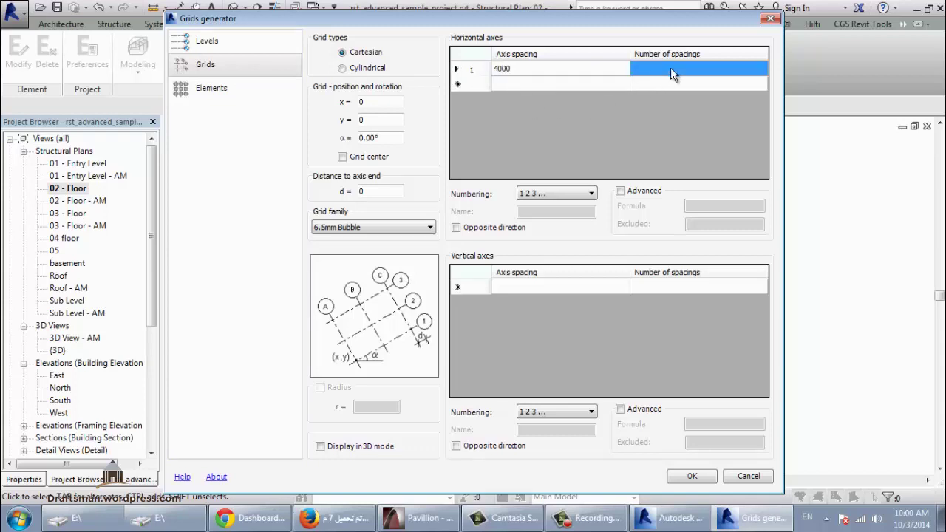
type("6")
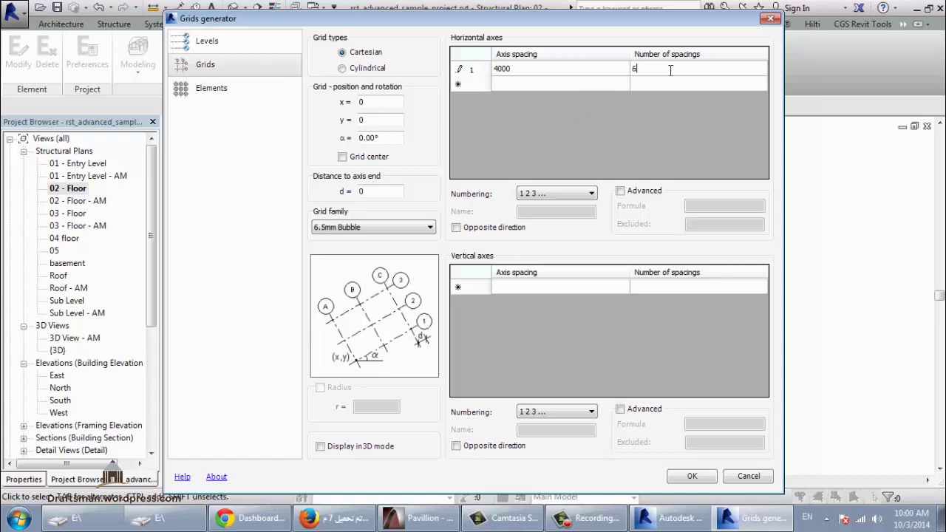
left_click(544, 84)
type("5000")
left_click(653, 85)
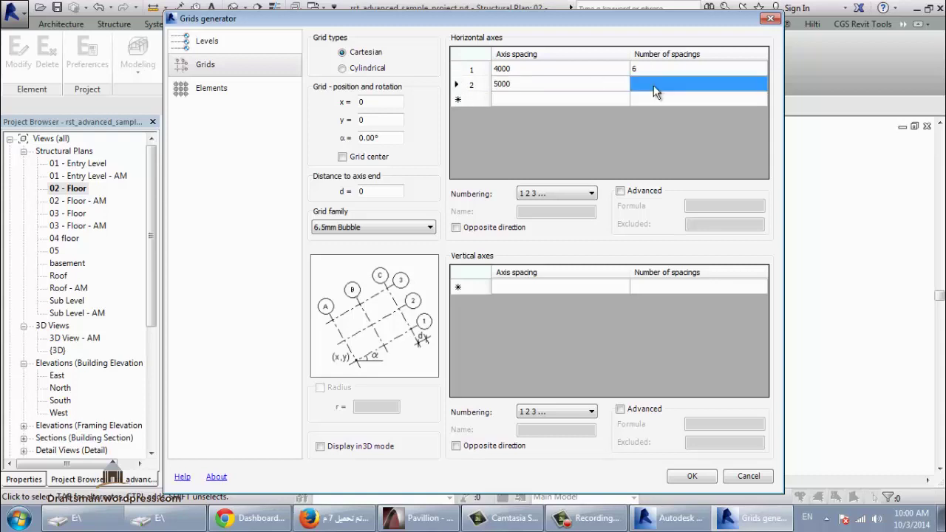
left_click(653, 85)
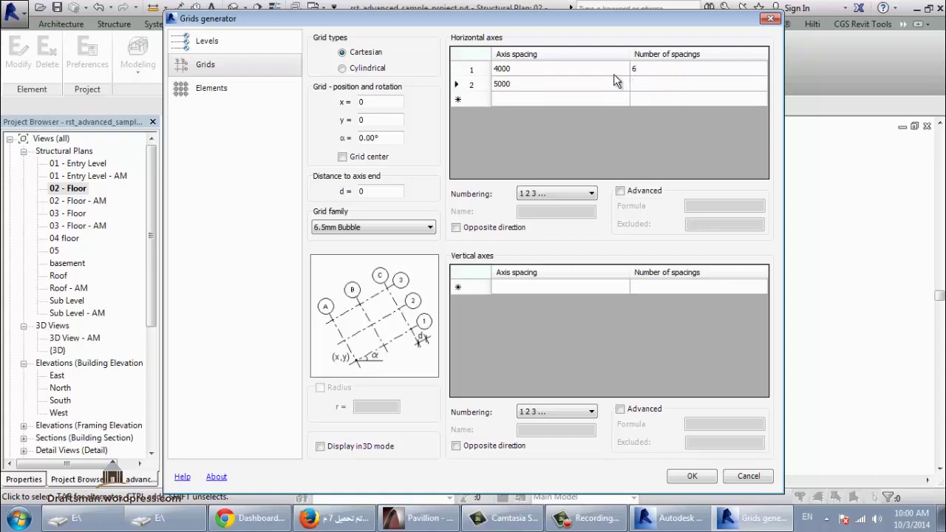
type("3")
Letter the vertical axes A B C with spacings 6000 ×5 and 5000 ×4, and enable 3D display
left_click(556, 412)
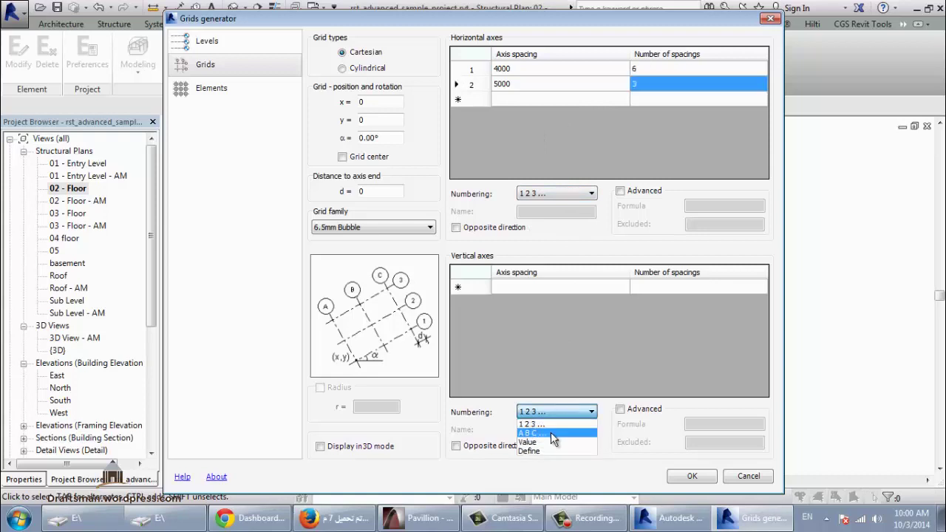
left_click(551, 432)
left_click(569, 288)
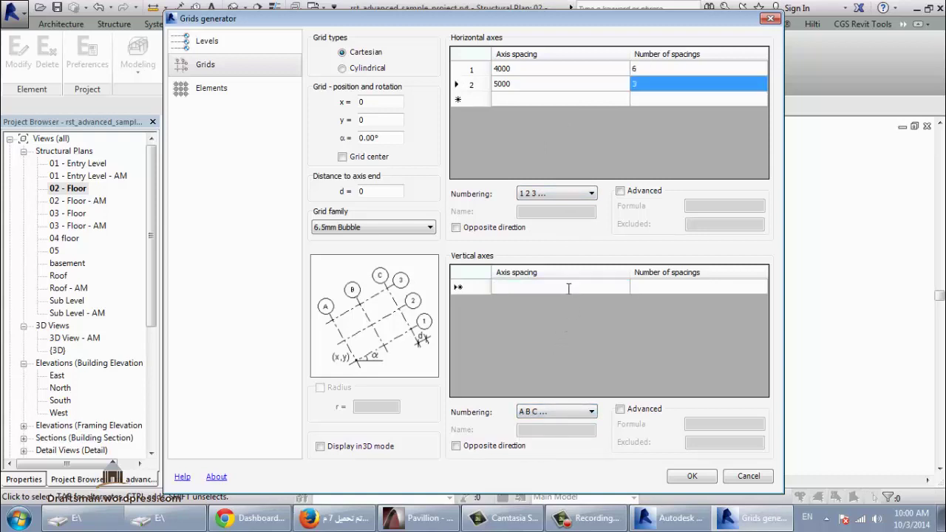
type("6000")
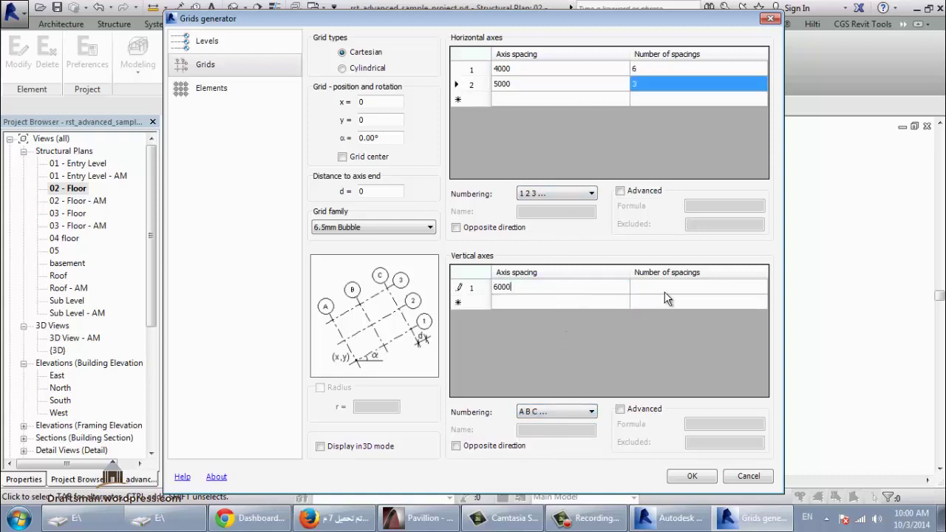
left_click(665, 292)
type("5")
left_click(576, 304)
type("500")
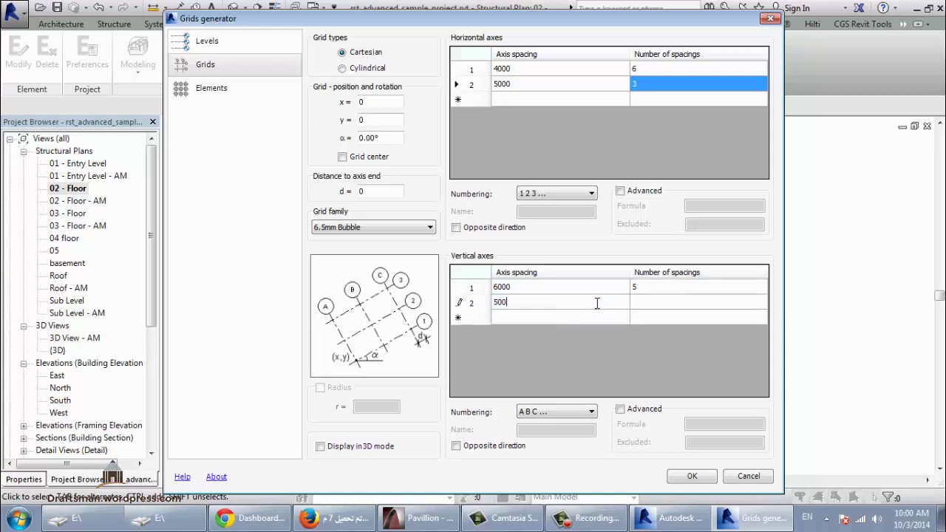
type("0")
left_click(655, 293)
left_click(657, 302)
type("4")
left_click(347, 446)
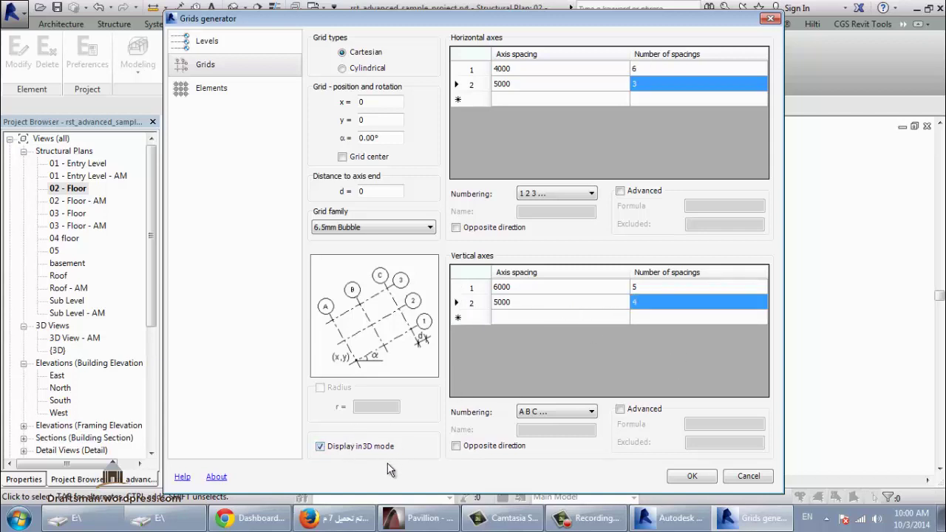
Generate the grid on 02 - Floor and inspect it around the building in the {3D} view
left_click(692, 477)
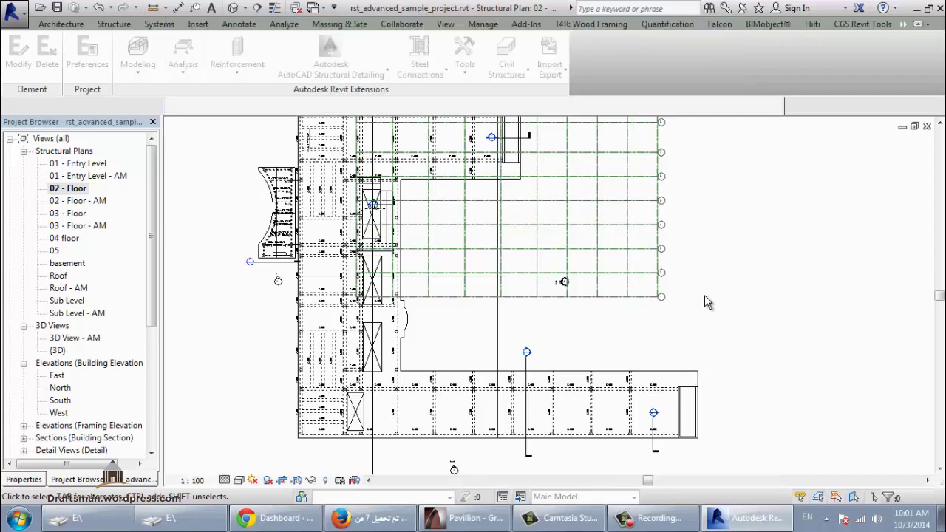
left_click(230, 11)
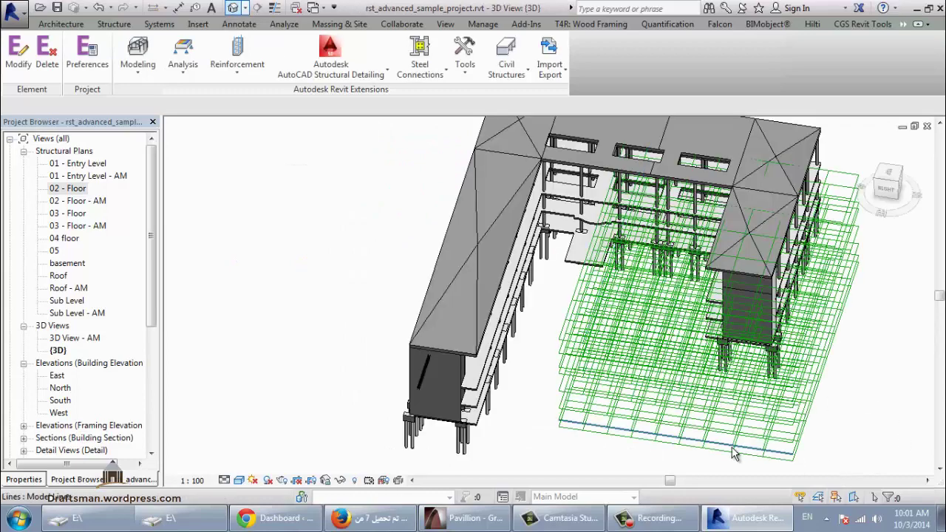
middle_click_drag(792, 446, 578, 361)
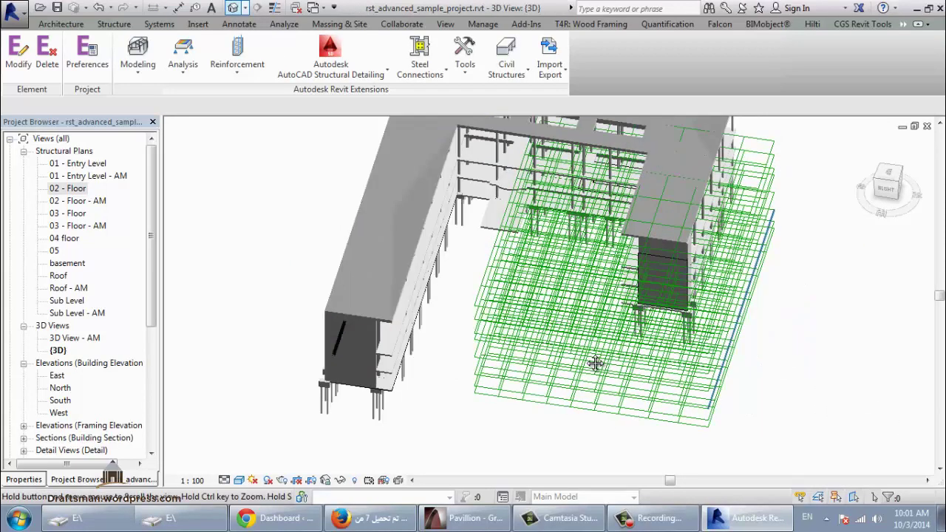